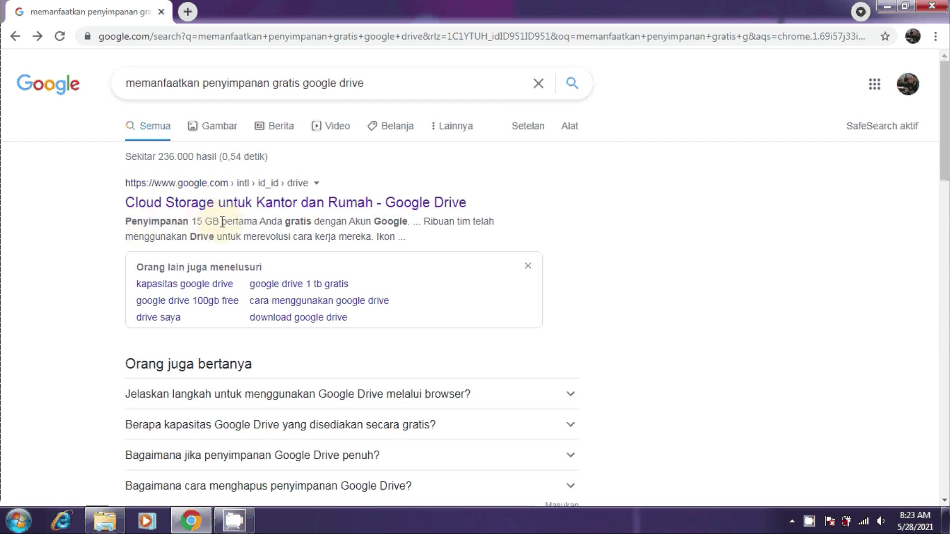
# Open Google Drive from the first search result and view the account's storage usage page
pyautogui.moveTo(222, 221); pyautogui.dragTo(192, 222)
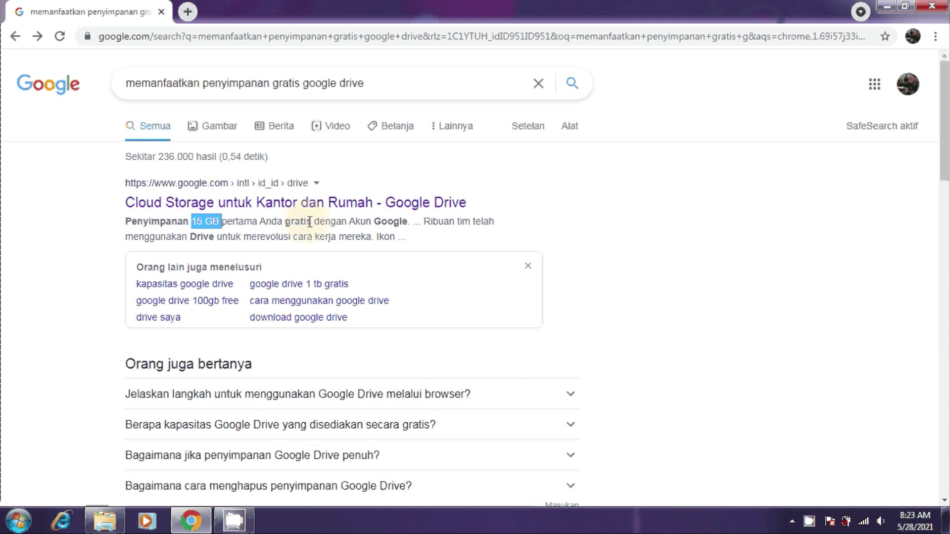
pyautogui.moveTo(310, 222); pyautogui.dragTo(285, 222)
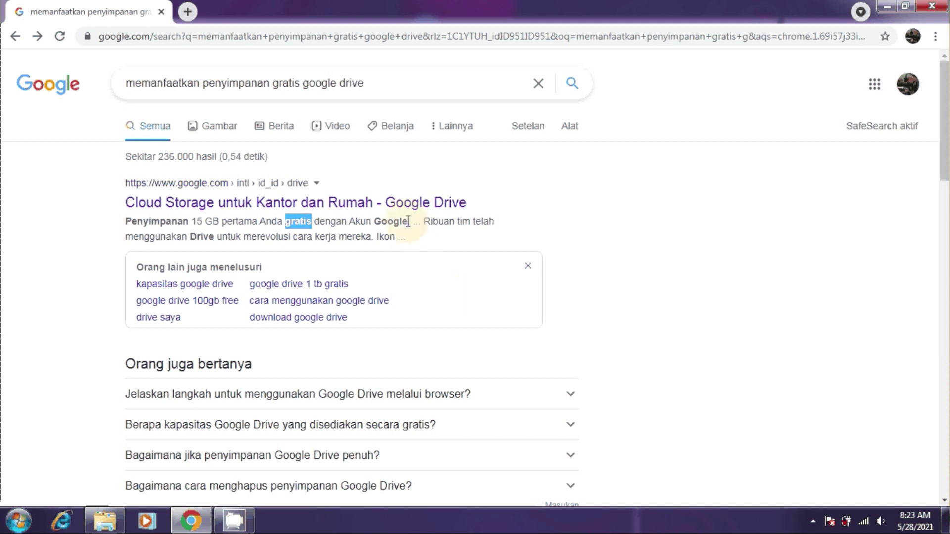
pyautogui.moveTo(408, 221); pyautogui.dragTo(374, 222)
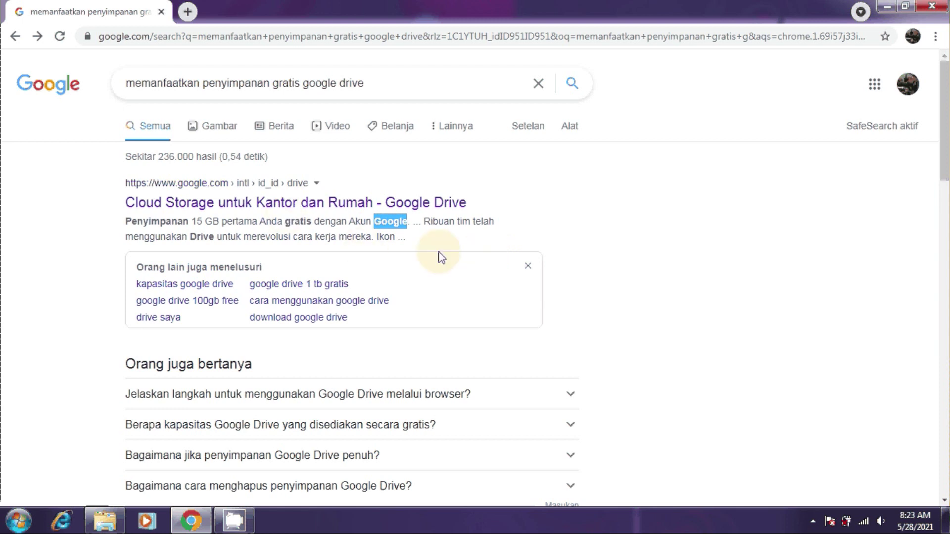
pyautogui.click(265, 210)
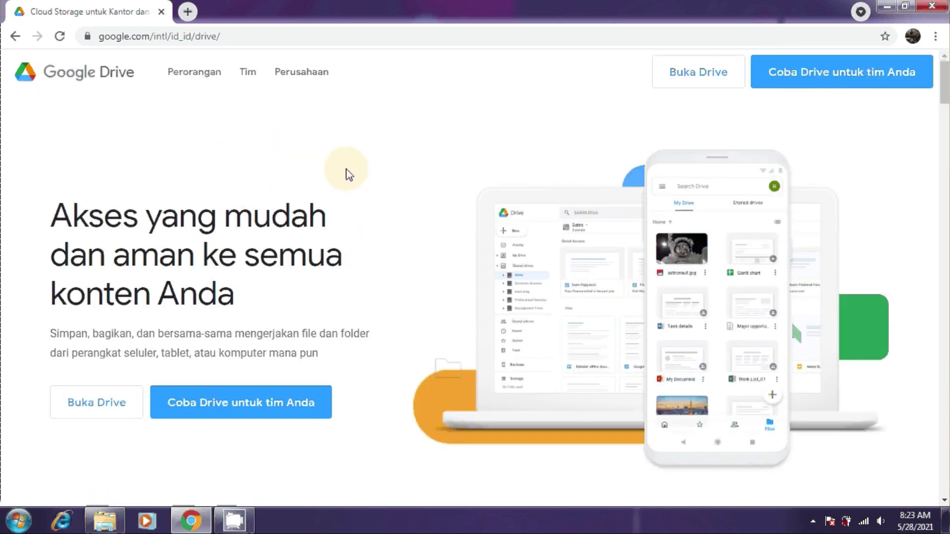
pyautogui.click(683, 89)
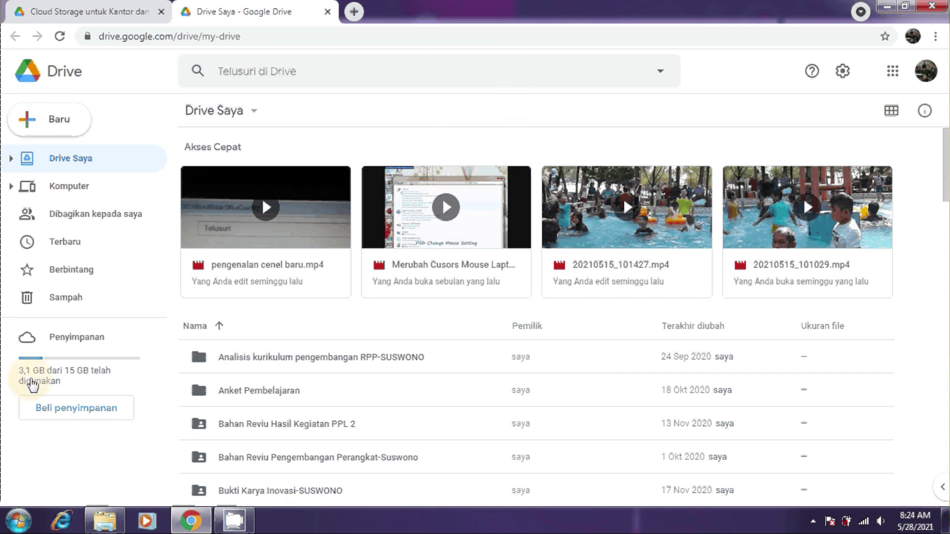
pyautogui.click(33, 382)
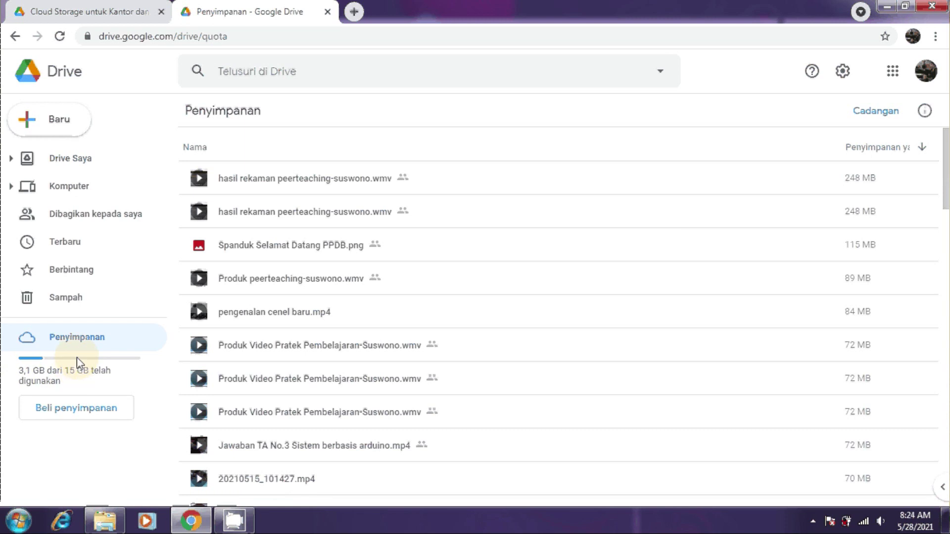
# Create a new folder named Folder Percobaan in the drive
pyautogui.click(54, 126)
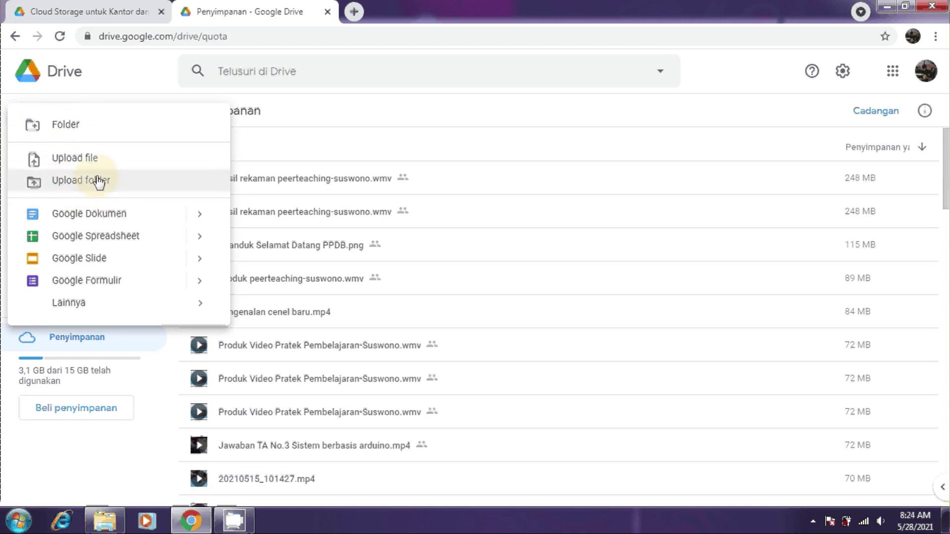
pyautogui.click(71, 128)
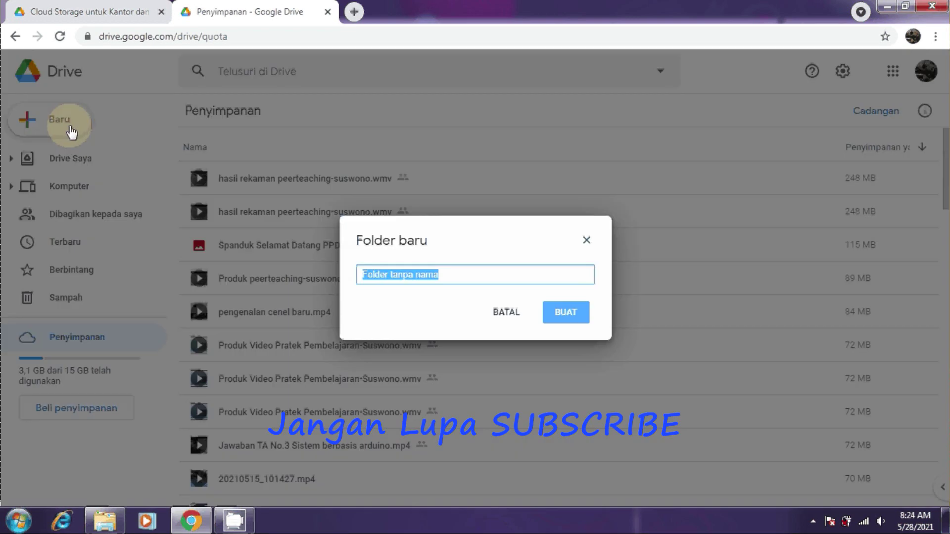
pyautogui.click(442, 275)
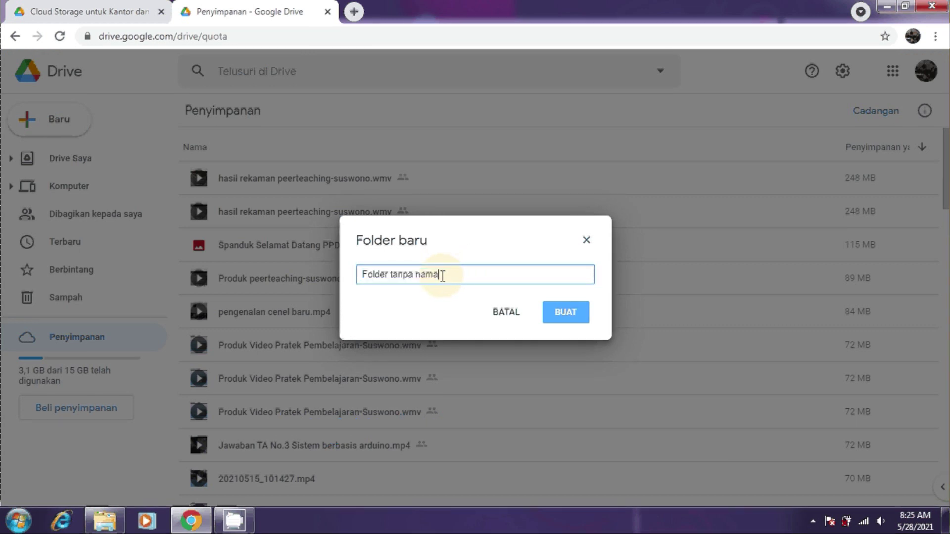
pyautogui.press('BackSpace')
pyautogui.press('BackSpace')
pyautogui.press('BackSpace')
pyautogui.press('BackSpace')
pyautogui.press('BackSpace')
pyautogui.press('BackSpace')
pyautogui.press('BackSpace')
pyautogui.press('BackSpace')
pyautogui.press('BackSpace')
pyautogui.press('BackSpace')
pyautogui.press('BackSpace')
pyautogui.press('BackSpace')
pyautogui.press('BackSpace')
pyautogui.press('BackSpace')
pyautogui.press('BackSpace')
pyautogui.press('BackSpace')
pyautogui.press('BackSpace')
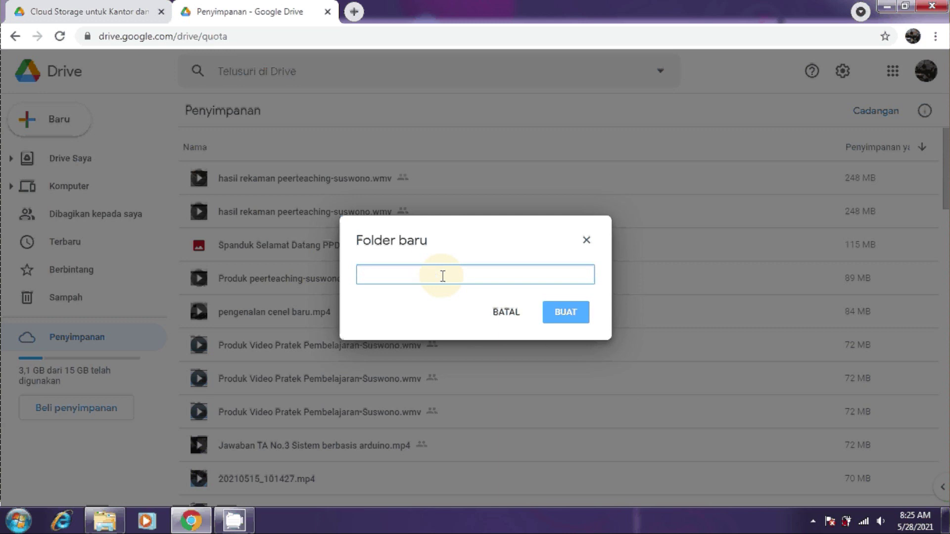
pyautogui.write('Percobaan')
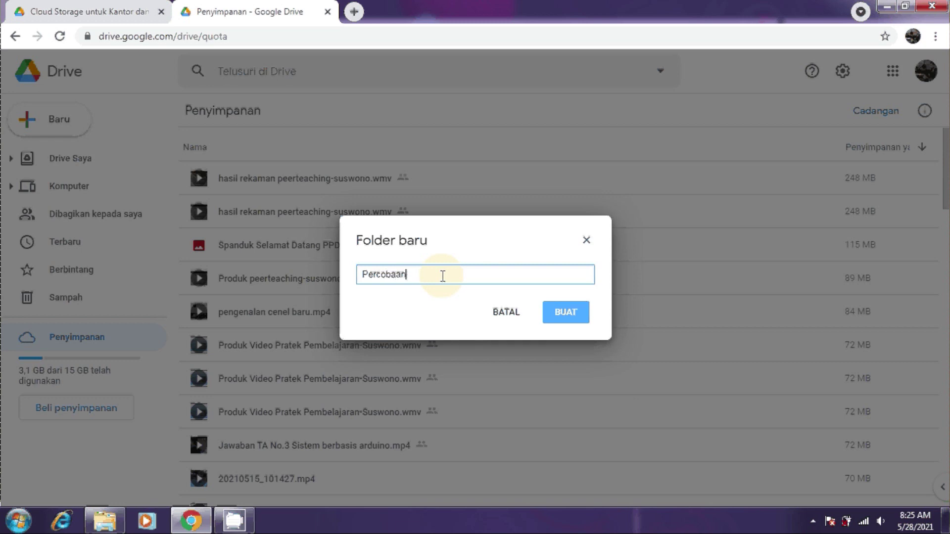
pyautogui.click(364, 273)
pyautogui.write('Fol')
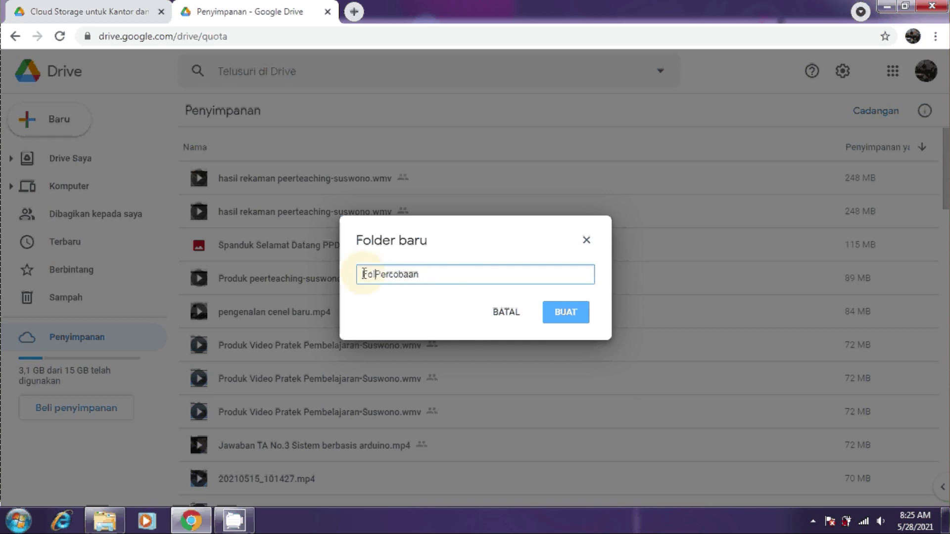
pyautogui.write('der')
pyautogui.click(559, 307)
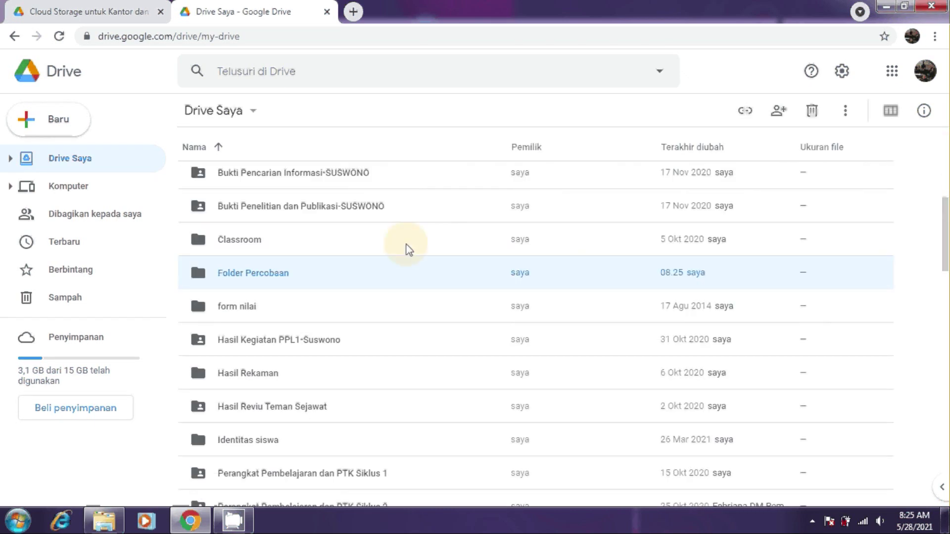
# Open Folder Percobaan and upload the Perangkat 1 folder into it from ADM GURU 2020-2021 on Local Disk (D:), using Windows Explorer
pyautogui.click(236, 273)
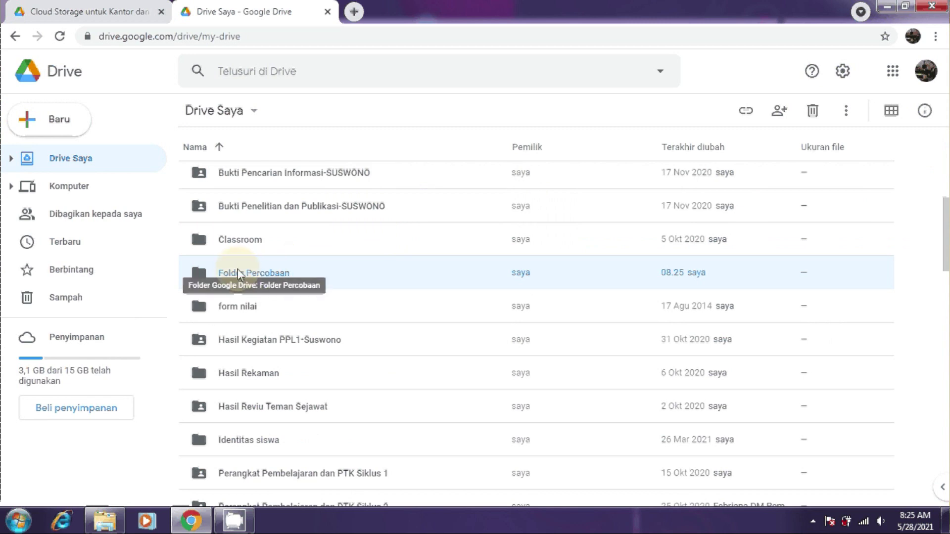
pyautogui.doubleClick(257, 274)
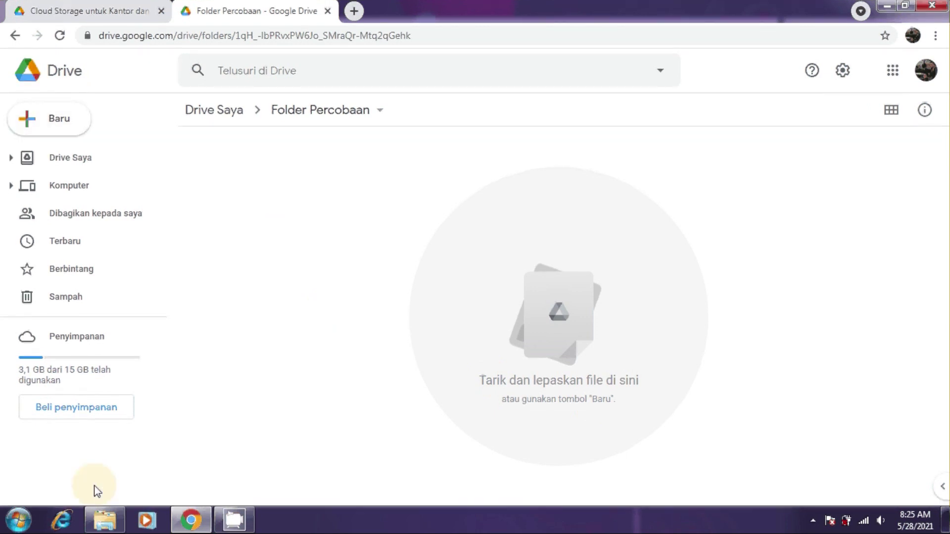
pyautogui.click(102, 524)
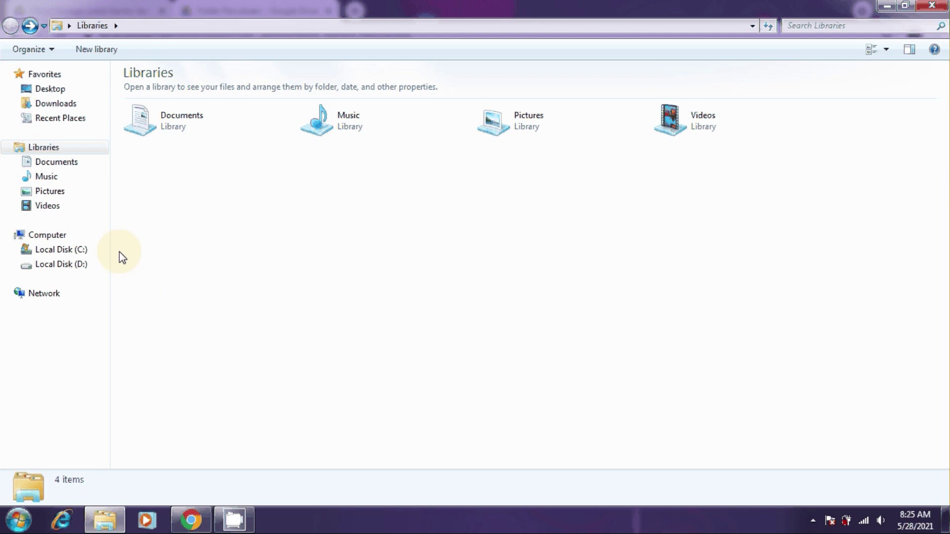
pyautogui.click(67, 267)
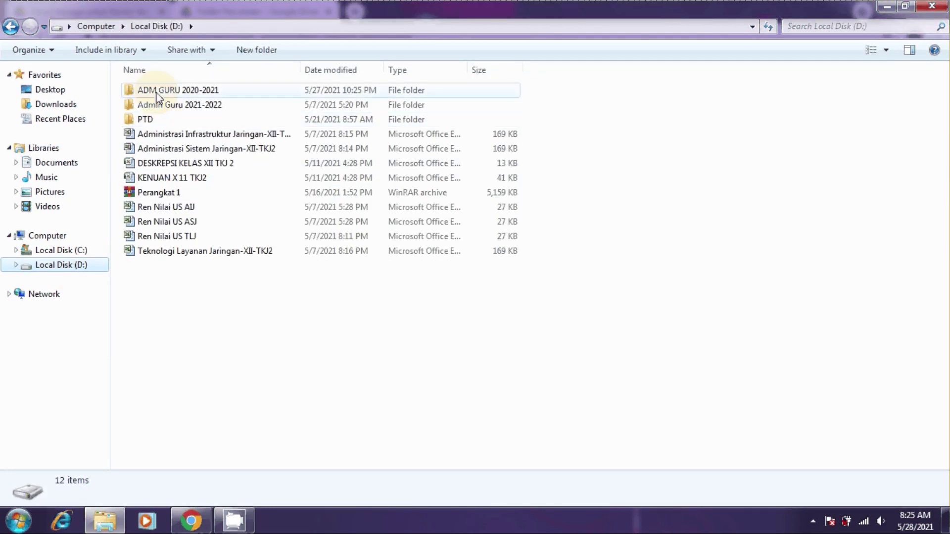
pyautogui.doubleClick(157, 92)
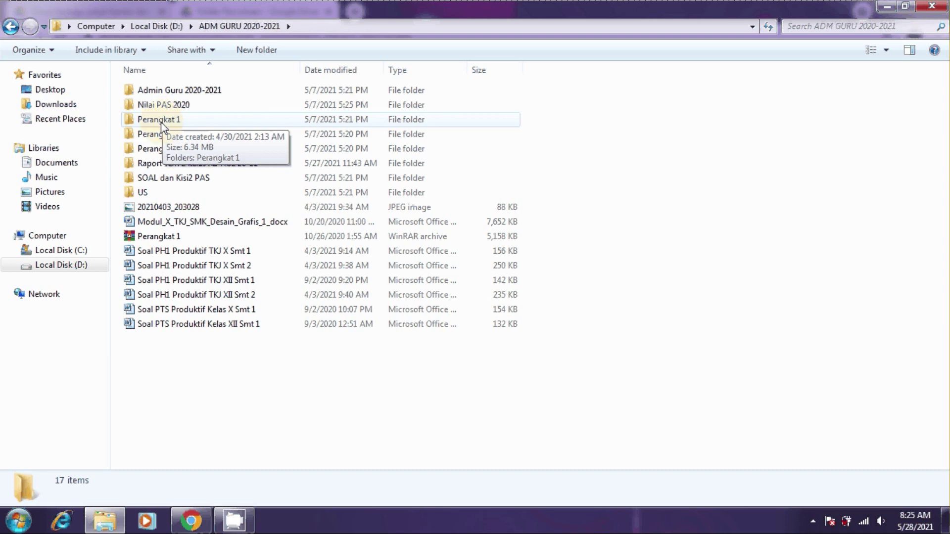
pyautogui.moveTo(161, 126); pyautogui.dragTo(401, 309)
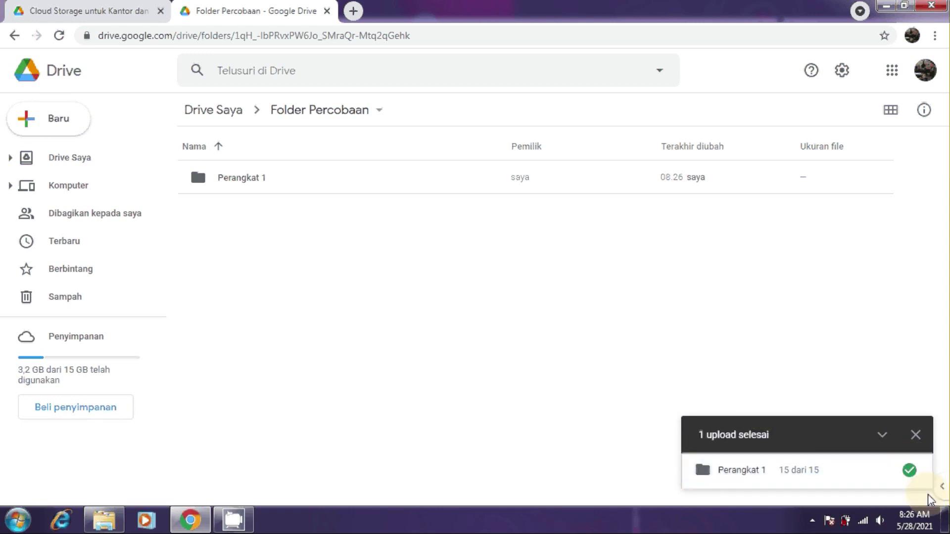
pyautogui.moveTo(923, 481)
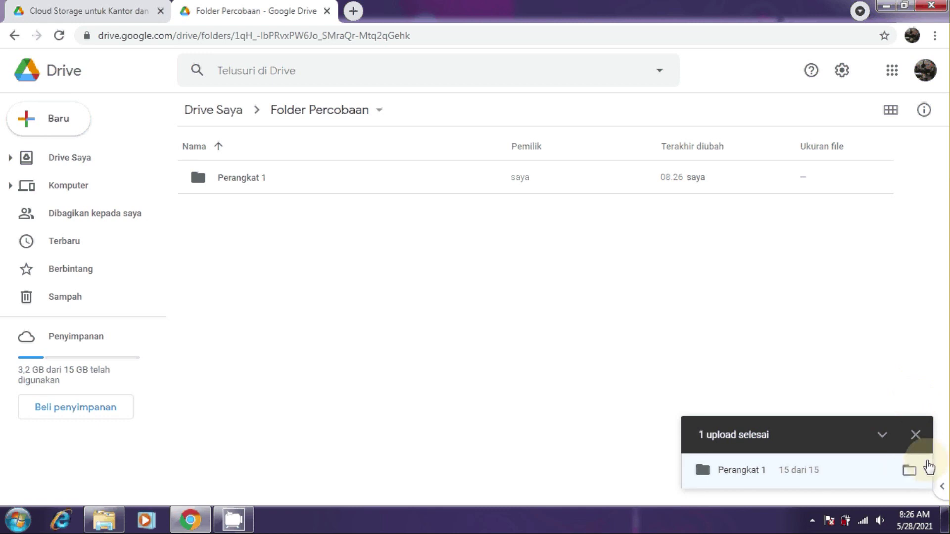
pyautogui.click(916, 436)
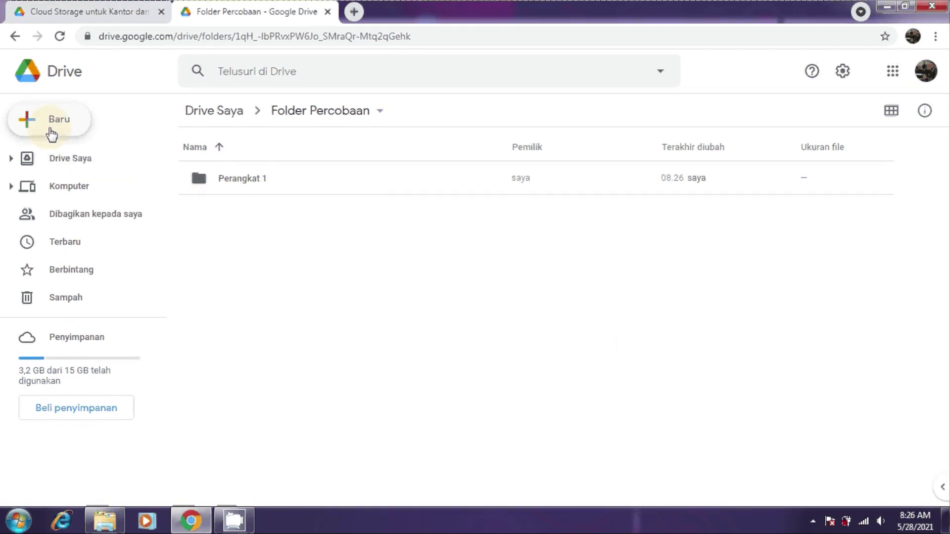
# Upload the file Soal PH1 Produktif TKJ X Smt 1 from ADM GURU 2020-2021 on Local Disk (D:) into Folder Percobaan
pyautogui.click(51, 131)
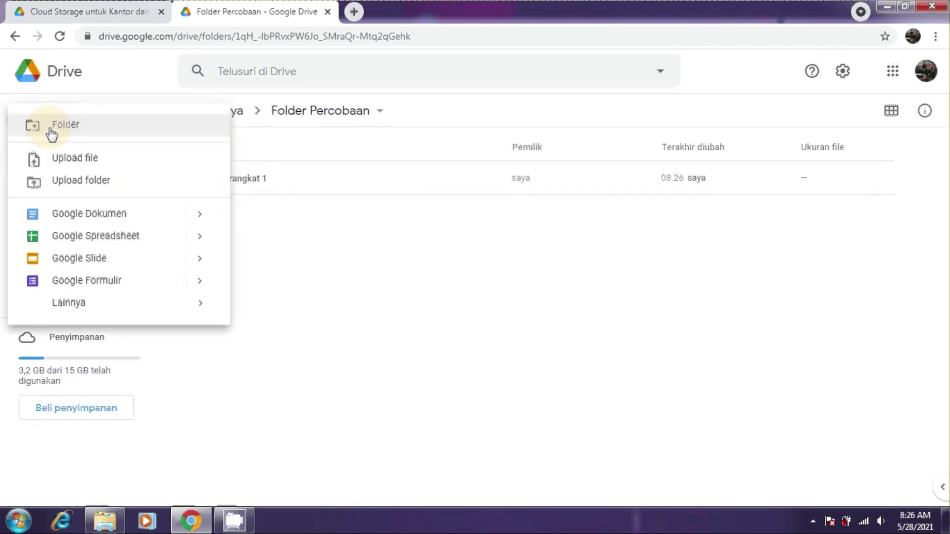
pyautogui.click(61, 159)
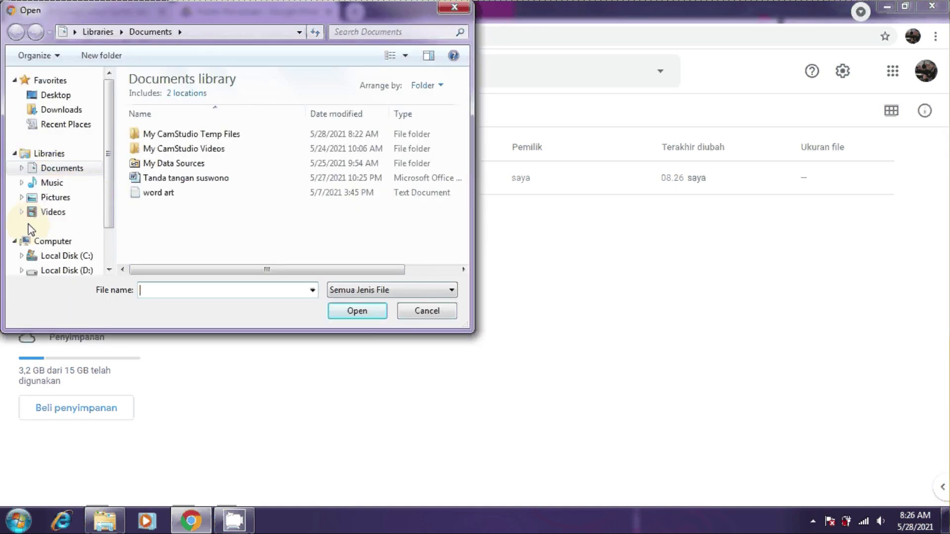
pyautogui.click(67, 271)
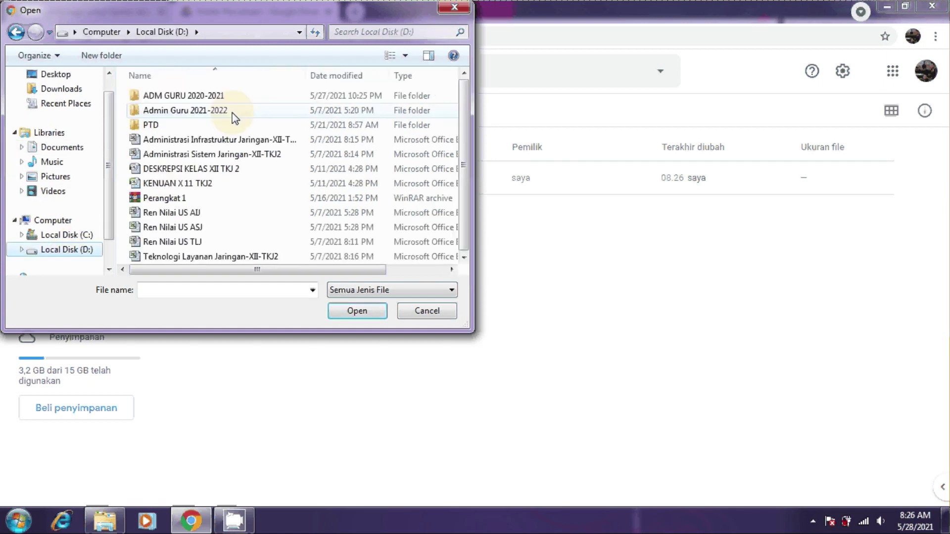
pyautogui.doubleClick(200, 97)
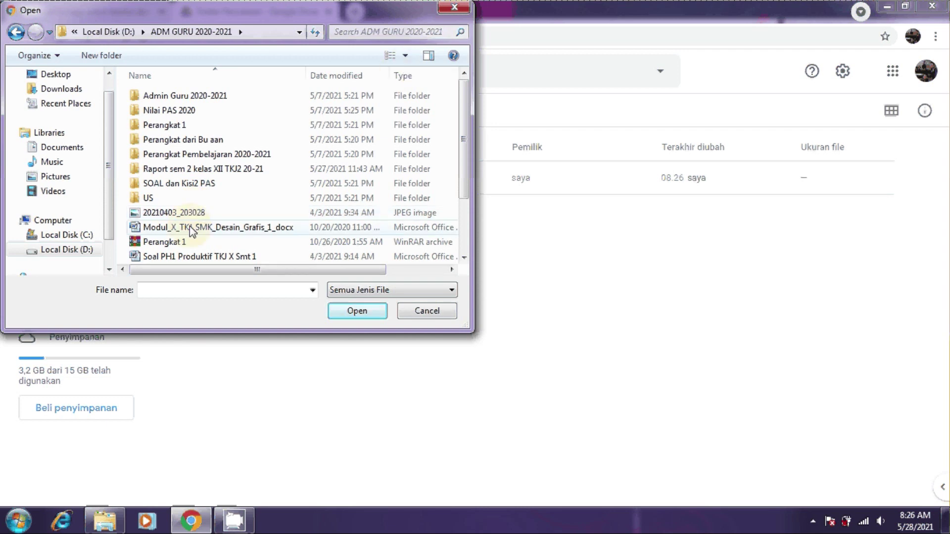
pyautogui.click(184, 256)
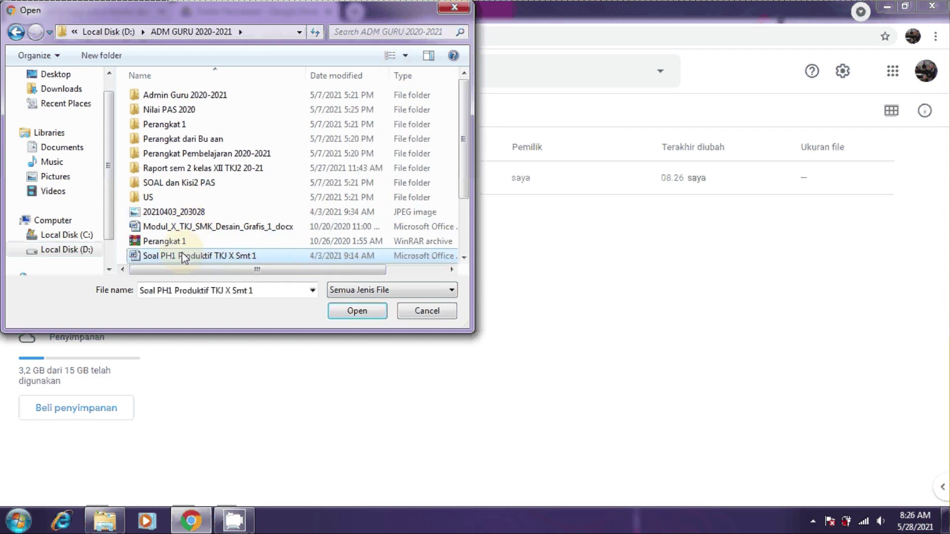
pyautogui.click(348, 313)
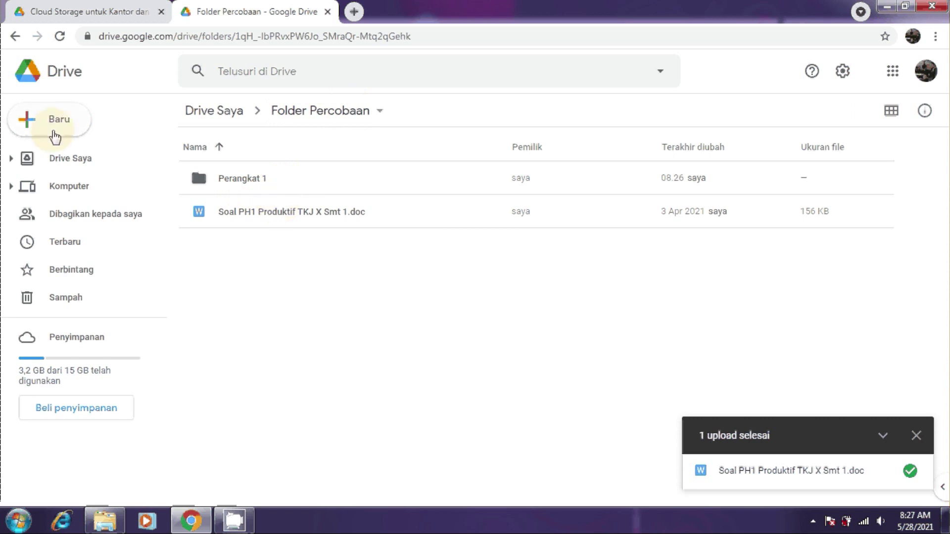
# Upload the US folder from ADM GURU 2020-2021 into Folder Percobaan and approve the site upload
pyautogui.click(55, 136)
pyautogui.click(59, 178)
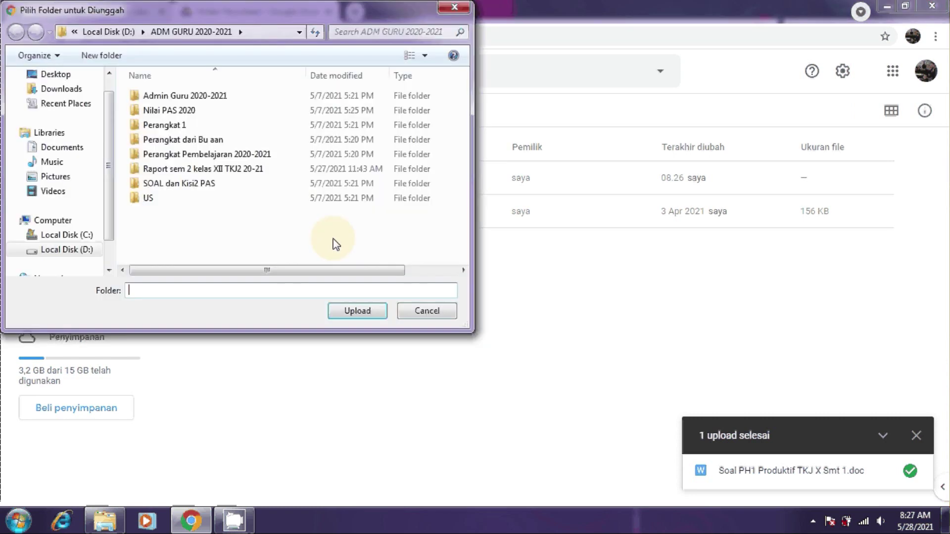
pyautogui.click(159, 200)
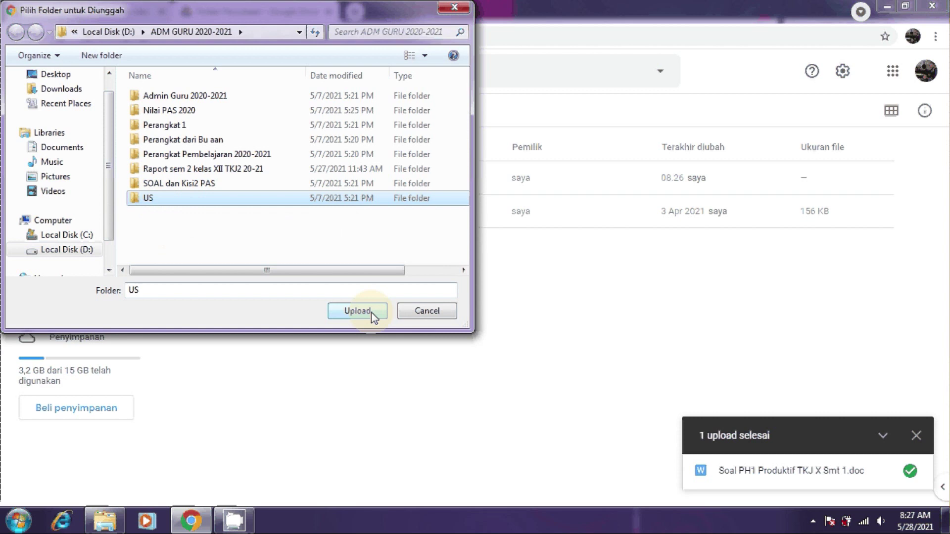
pyautogui.click(357, 311)
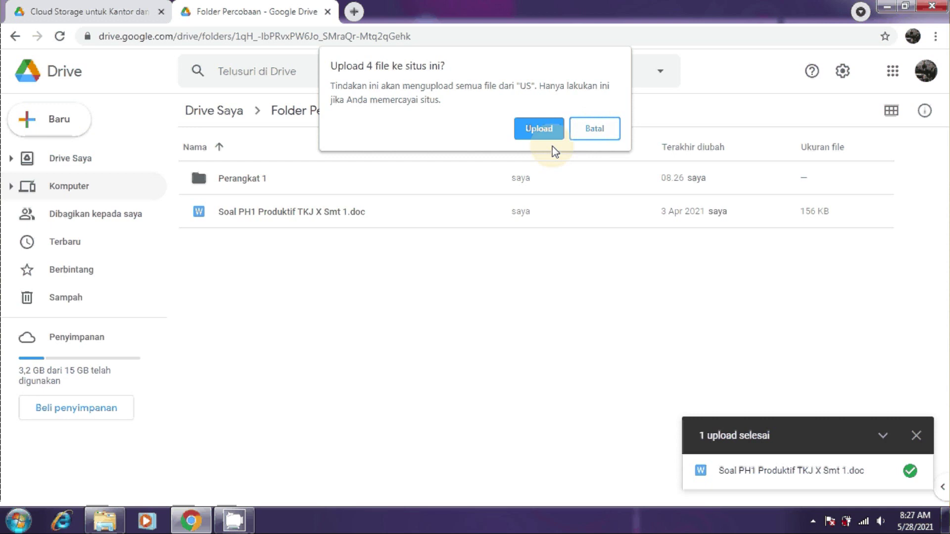
pyautogui.click(528, 138)
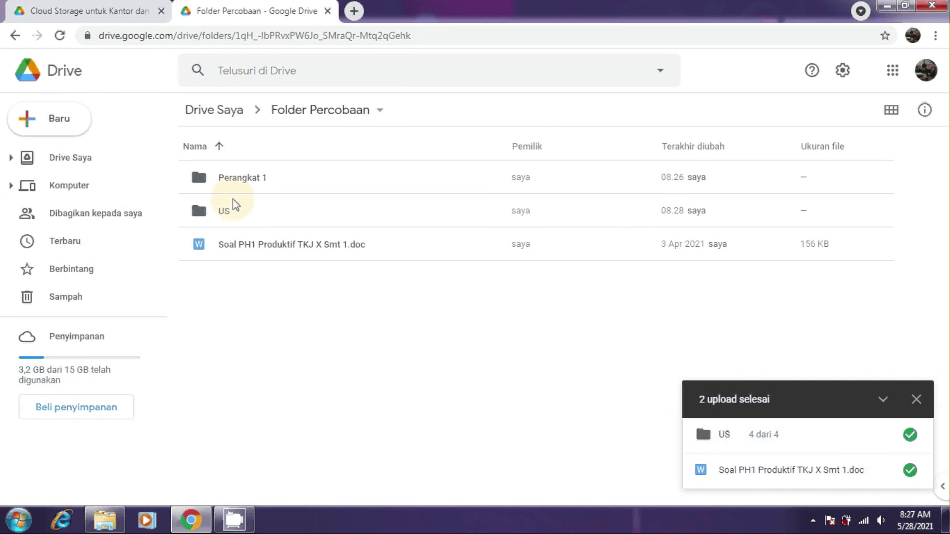
# Dismiss the finished-uploads notice and return to Drive Saya
pyautogui.click(375, 178)
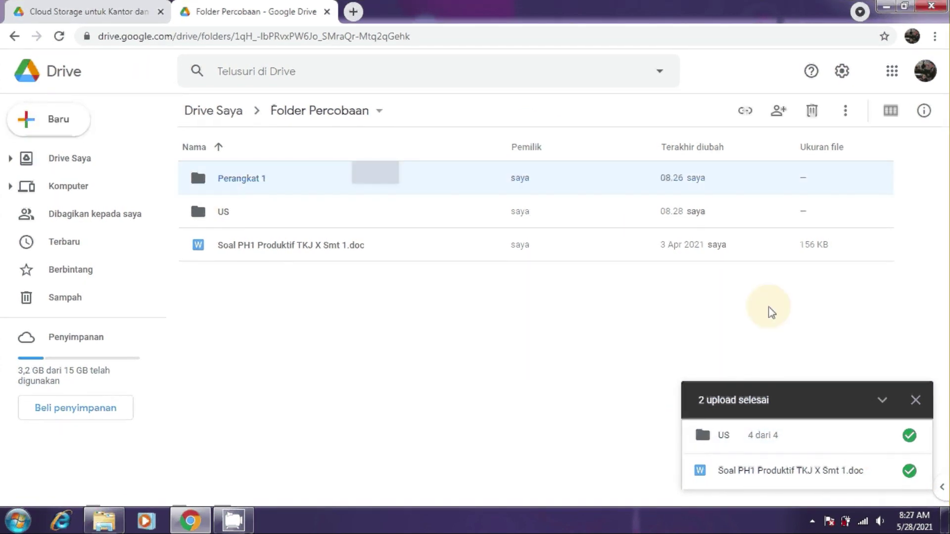
pyautogui.hotkey('ctrl', 'a')
pyautogui.click(916, 401)
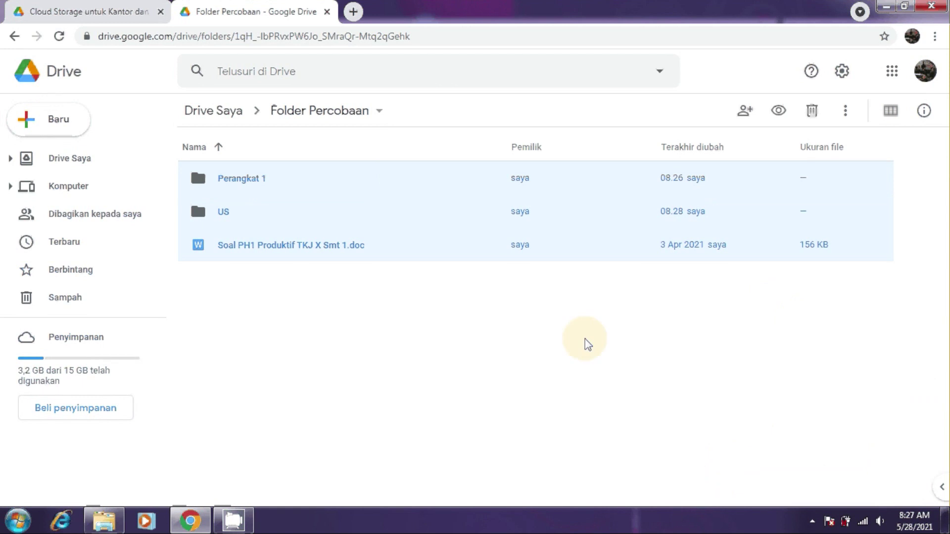
pyautogui.click(586, 344)
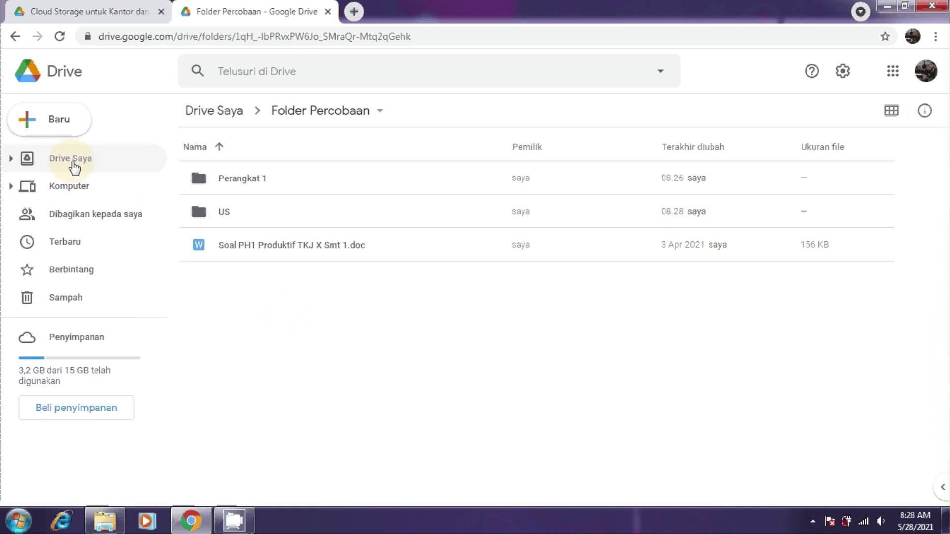
pyautogui.click(72, 159)
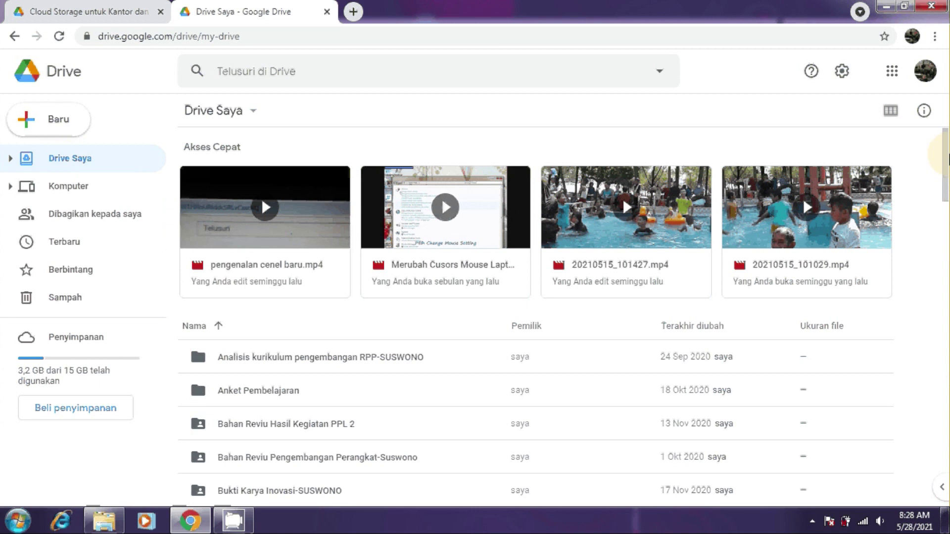
# Open Folder Percobaan from Drive Saya and move its Perangkat 1 folder to the trash
pyautogui.scroll(-3, 947, 206)
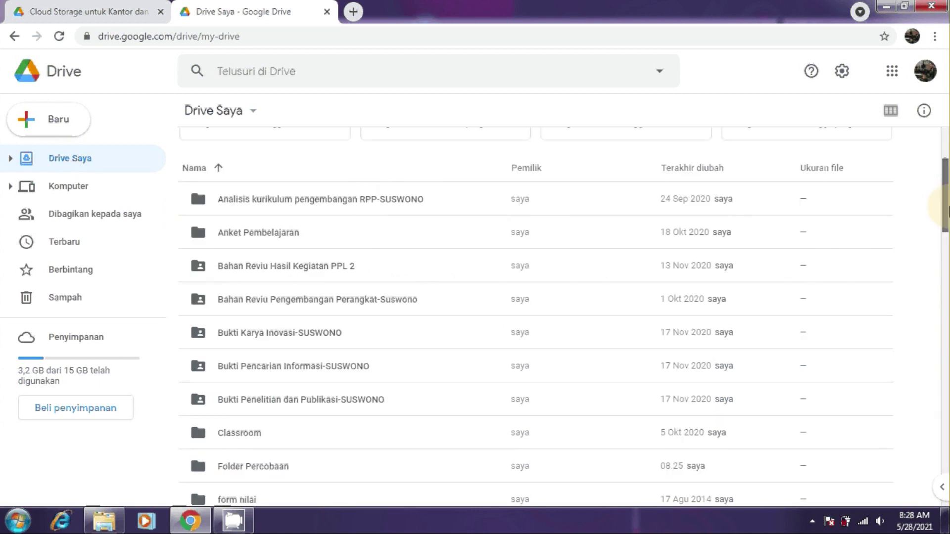
pyautogui.moveTo(944, 208); pyautogui.dragTo(943, 221)
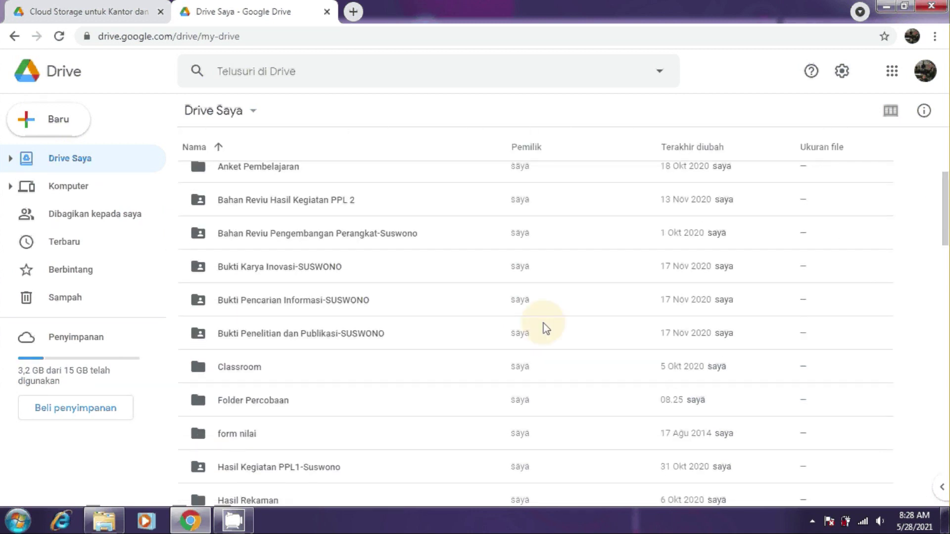
pyautogui.doubleClick(263, 402)
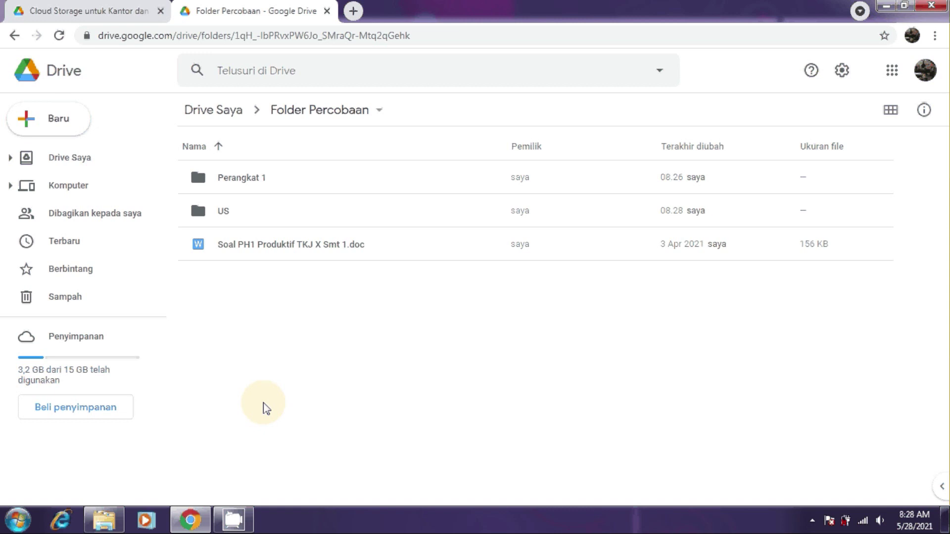
pyautogui.click(252, 187)
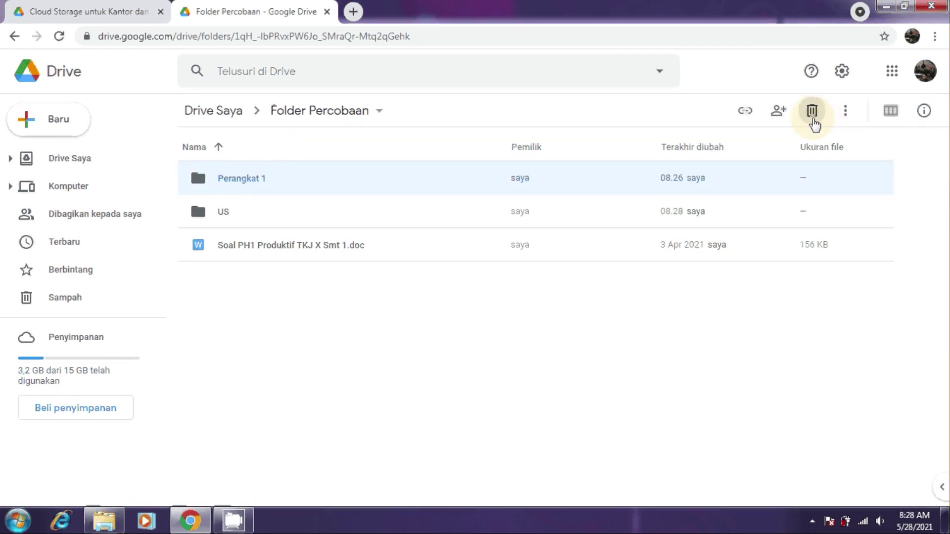
pyautogui.click(812, 111)
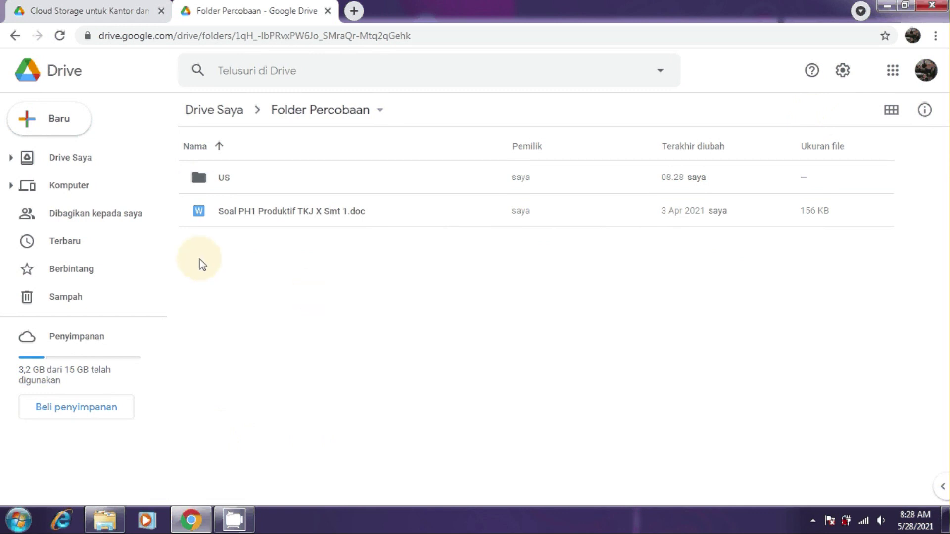
# Return to Drive Saya and move Folder Percobaan to the trash
pyautogui.click(54, 155)
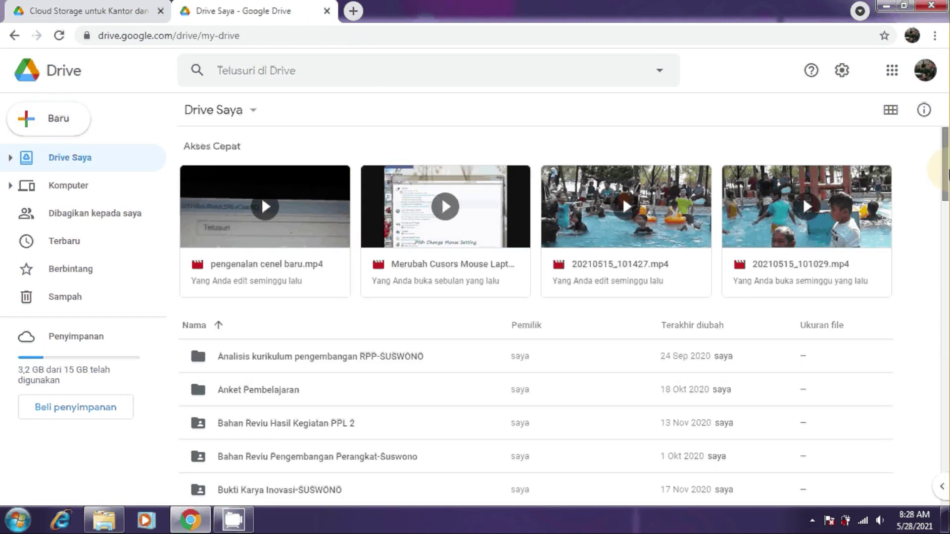
pyautogui.scroll(-5, 945, 204)
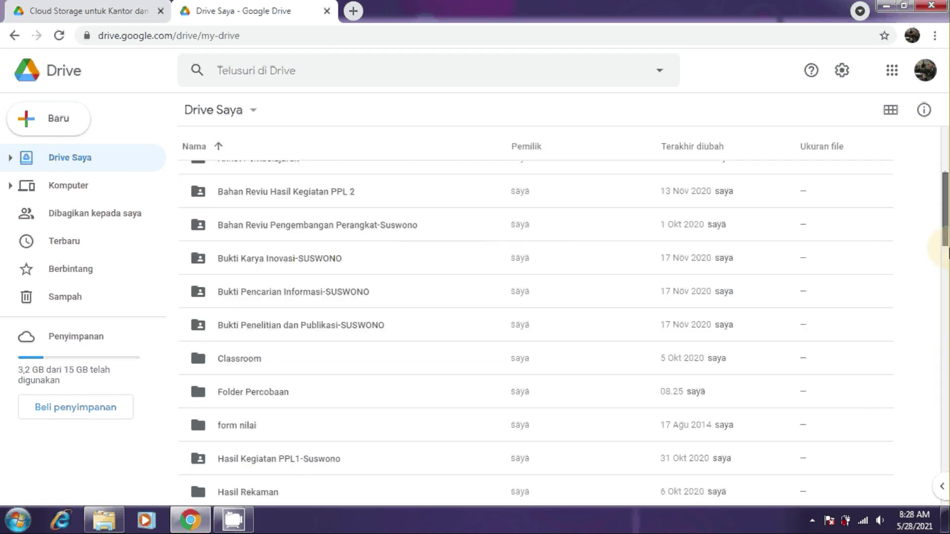
pyautogui.click(242, 376)
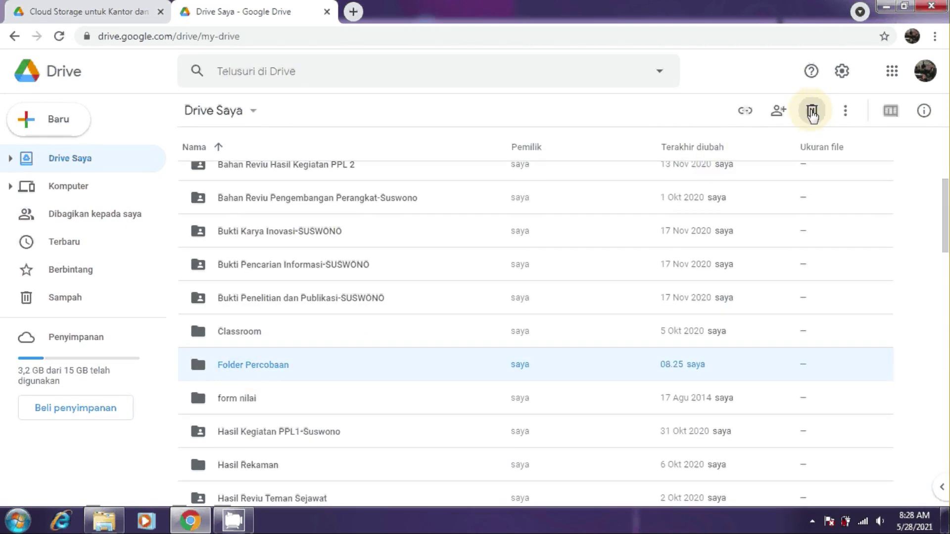
pyautogui.click(812, 112)
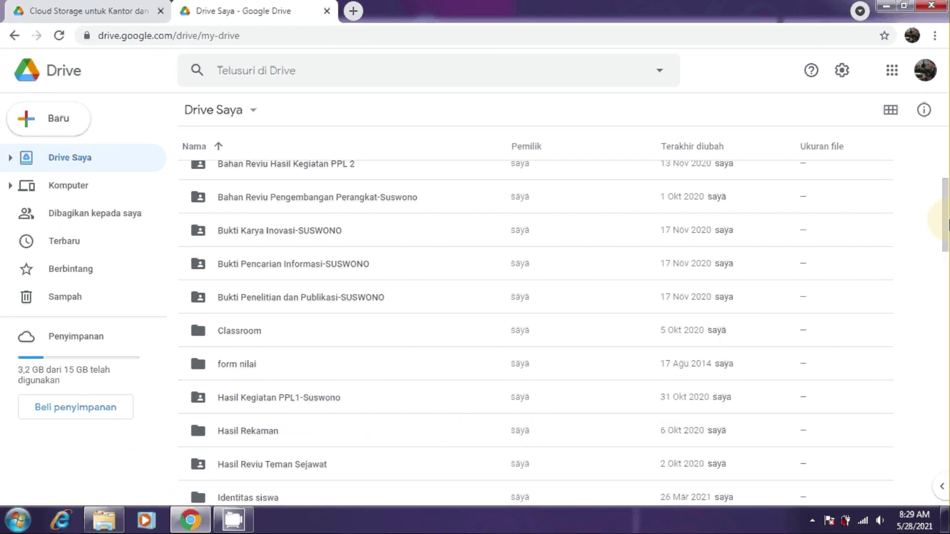
pyautogui.moveTo(943, 223); pyautogui.dragTo(941, 254)
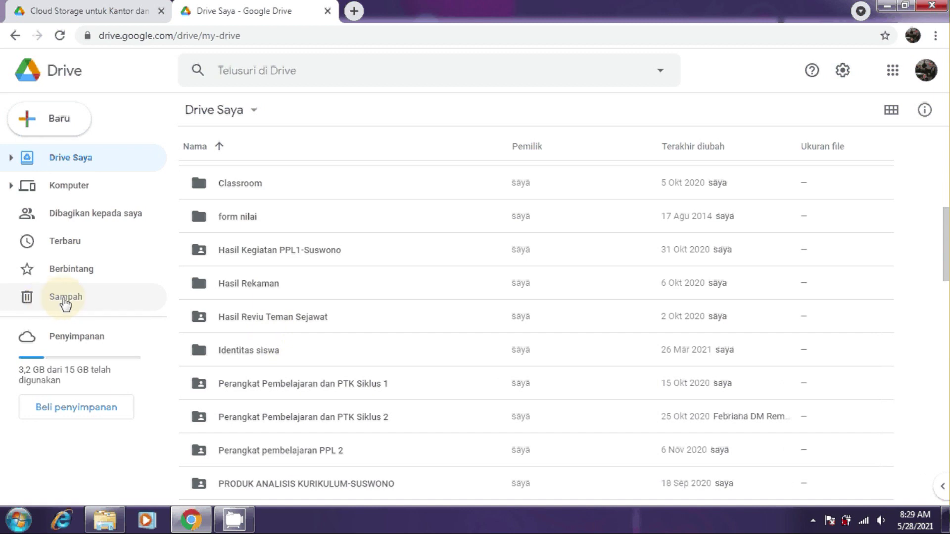
# Open the Drive trash (Sampah) and empty it, permanently deleting all items in it
pyautogui.click(64, 300)
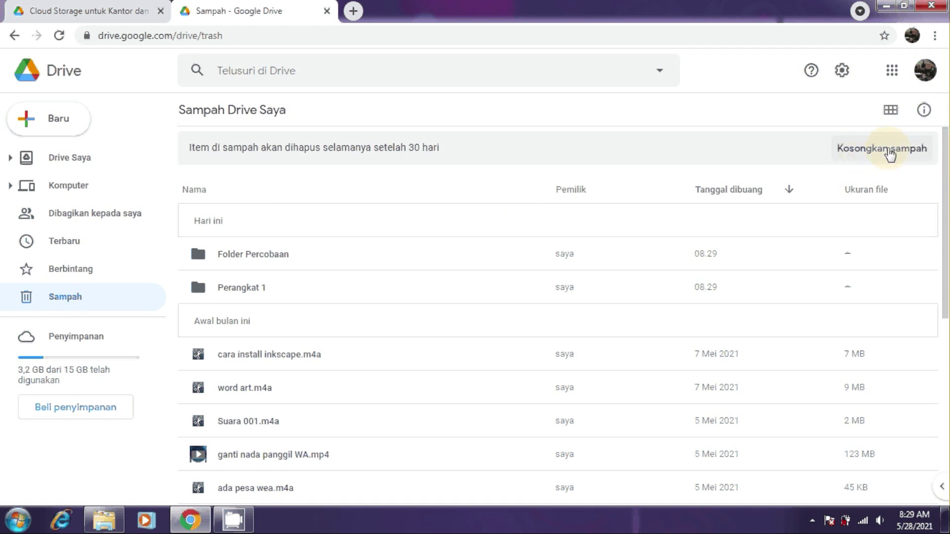
pyautogui.click(890, 154)
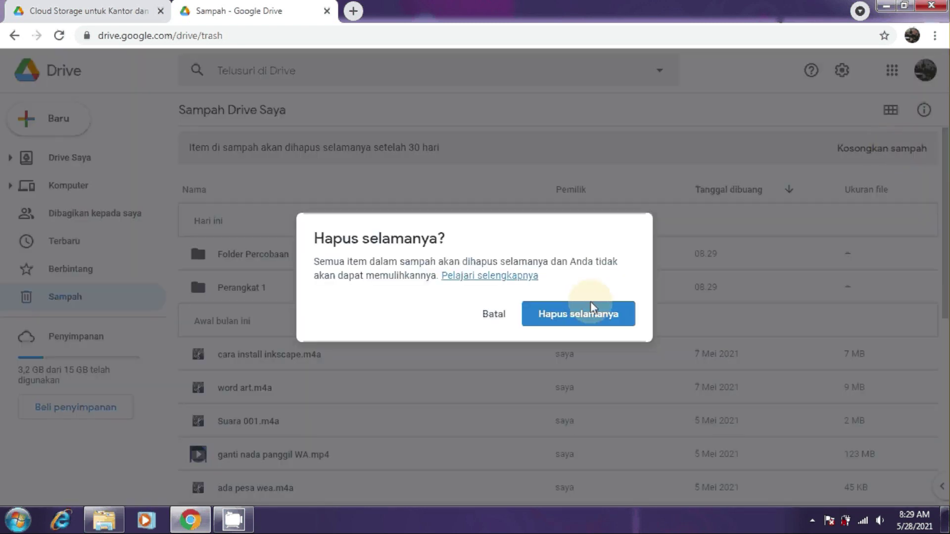
pyautogui.click(577, 317)
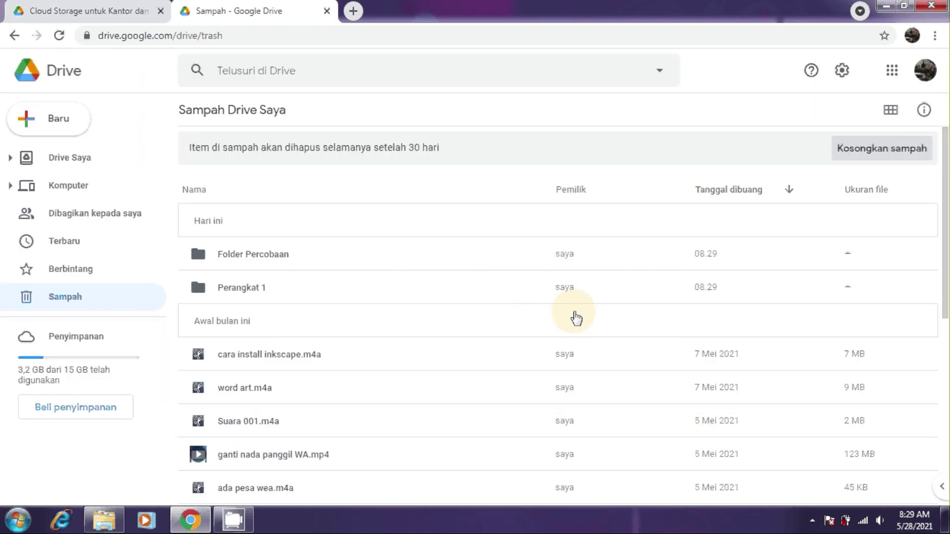